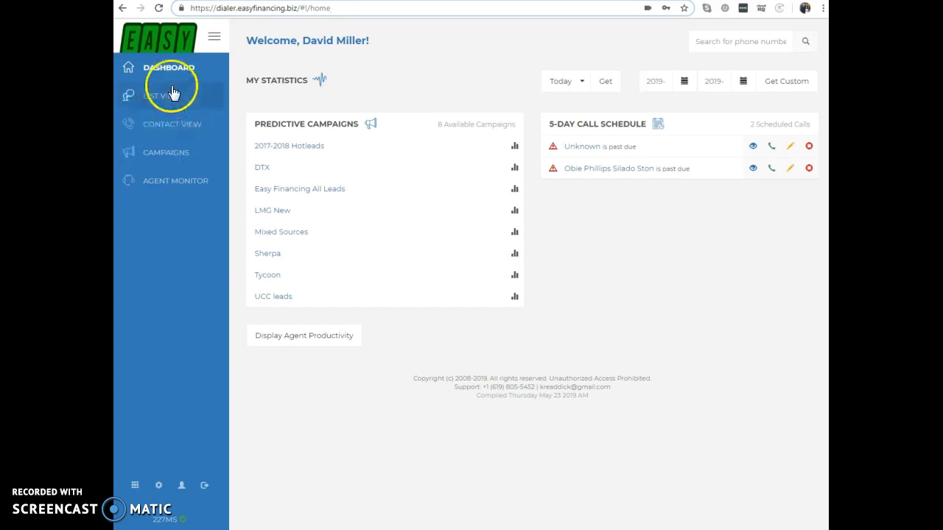
- Open the predictive campaigns list and start creating a new campaign
left_click(175, 153)
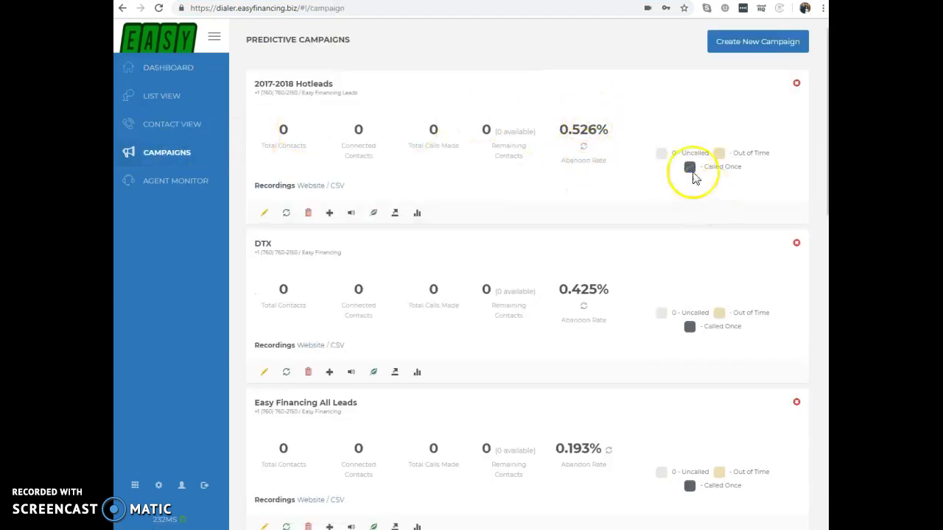
scroll(456, 368, "down", 3)
scroll(568, 415, "up", 3)
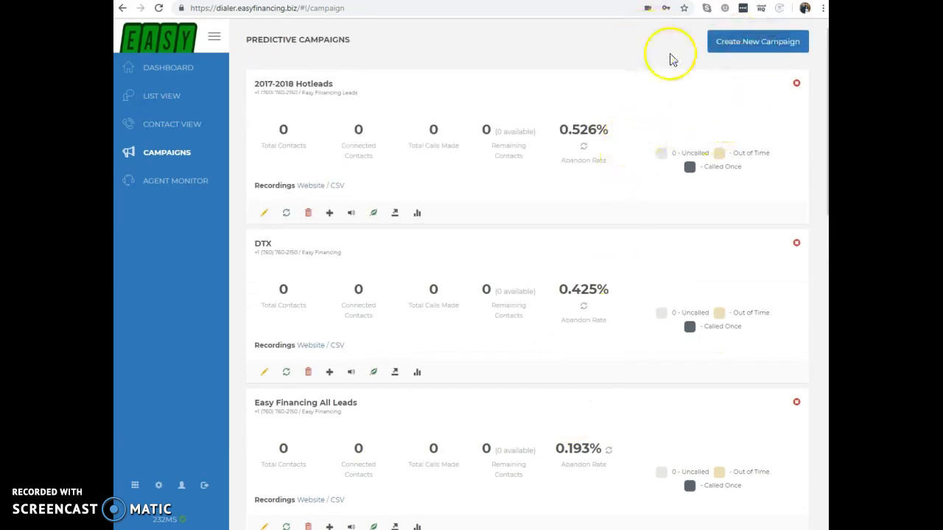
left_click(764, 45)
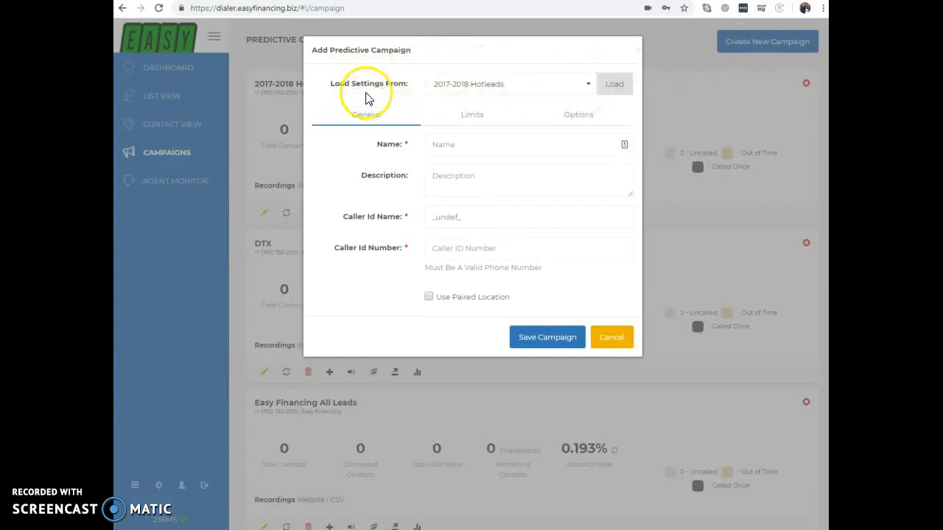
- Load the settings of the 2017-2018 Hotleads campaign into the new campaign
left_click(520, 87)
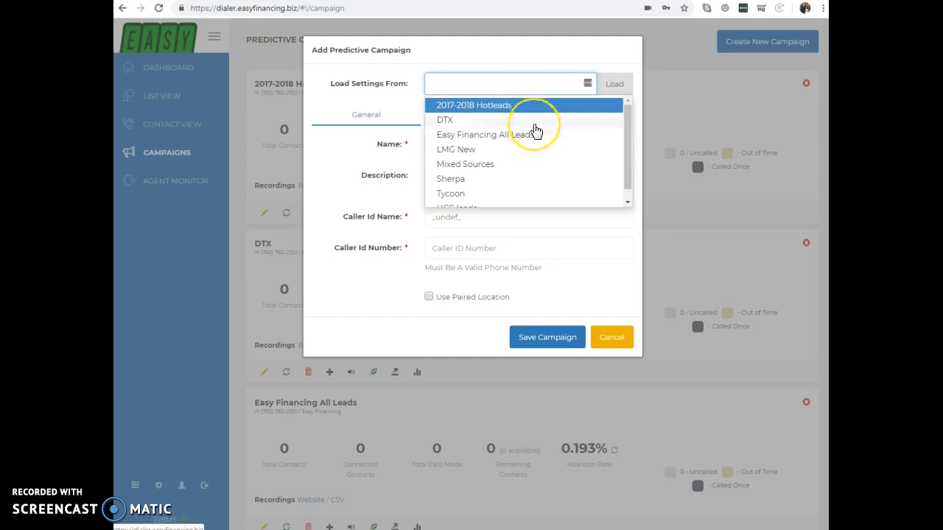
scroll(556, 148, "down", 1)
scroll(556, 148, "up", 1)
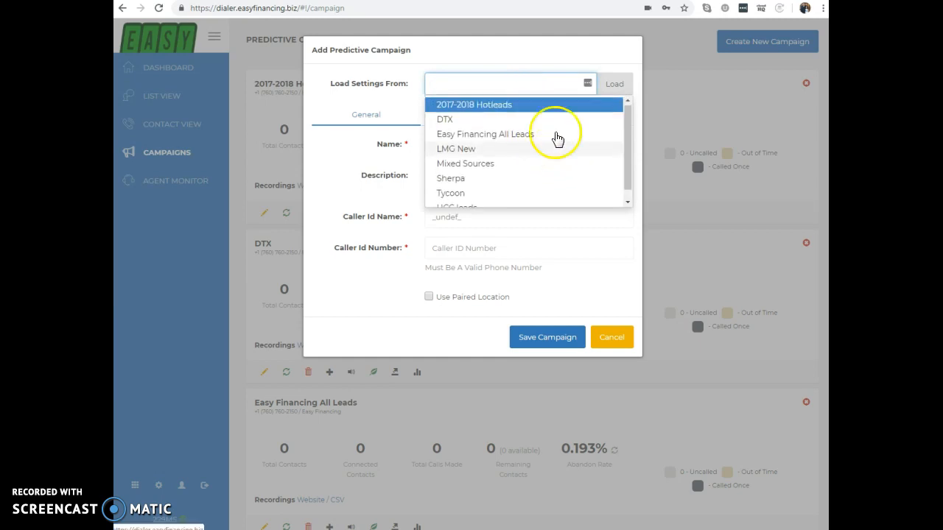
left_click(528, 108)
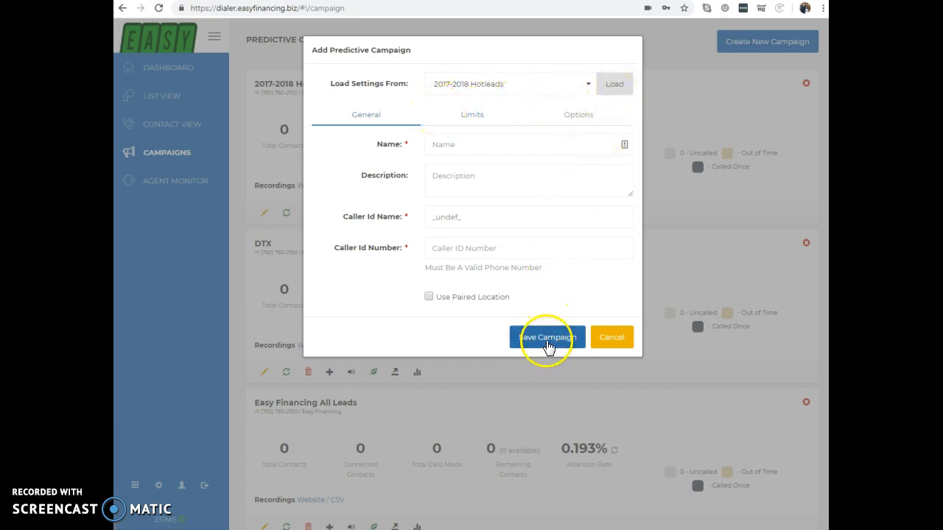
left_click(612, 85)
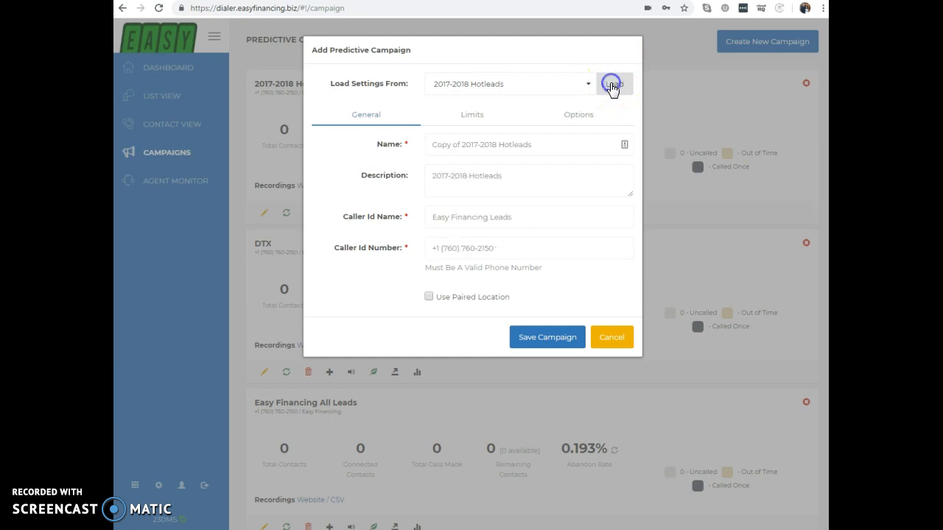
- Replace both the campaign's name and its description with "New Campaign"
left_click(548, 145)
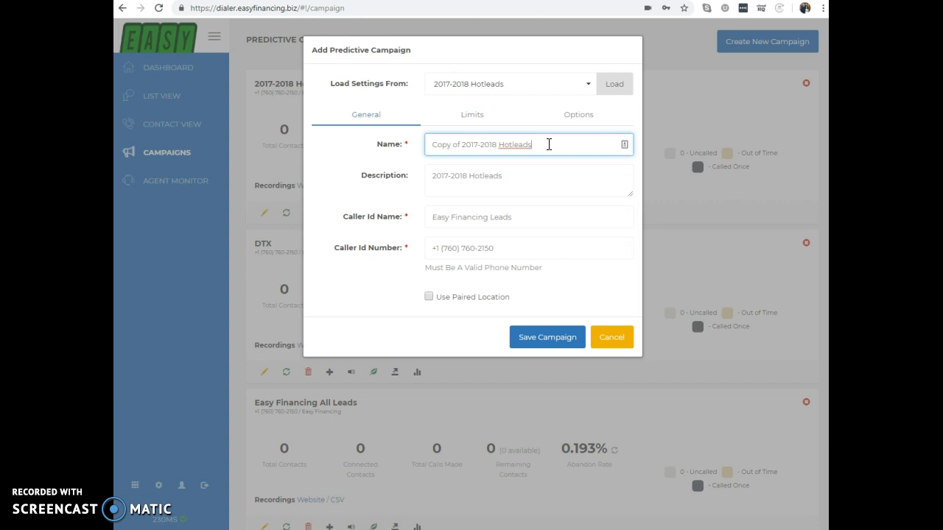
left_click_drag(549, 144, 316, 140)
type("New Campaign")
left_click(520, 170)
key("BackSpace")
key("BackSpace")
key("BackSpace")
key("BackSpace")
key("BackSpace")
key("BackSpace")
key("BackSpace")
key("BackSpace")
key("BackSpace")
key("BackSpace")
key("BackSpace")
key("BackSpace")
key("BackSpace")
key("BackSpace")
key("BackSpace")
key("BackSpace")
key("BackSpace")
key("BackSpace")
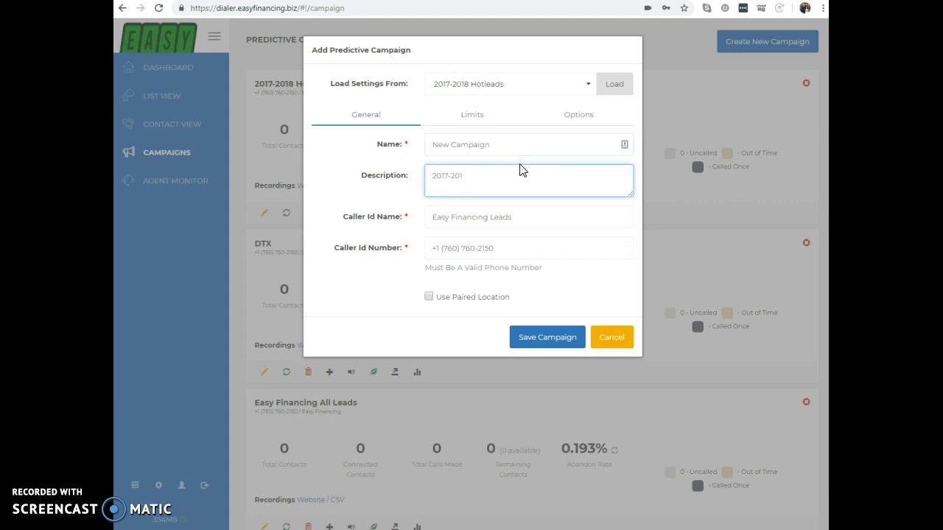
type("New Campaign")
- Set the campaign's caller ID name to "Caller ID", keeping the loaded caller ID number
key("Tab")
key("BackSpace")
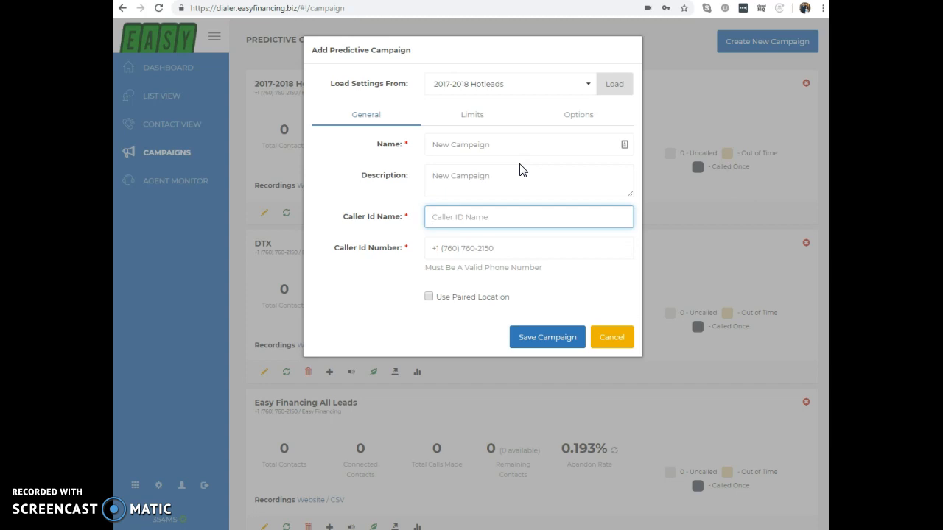
type("Caller ID")
key("Tab")
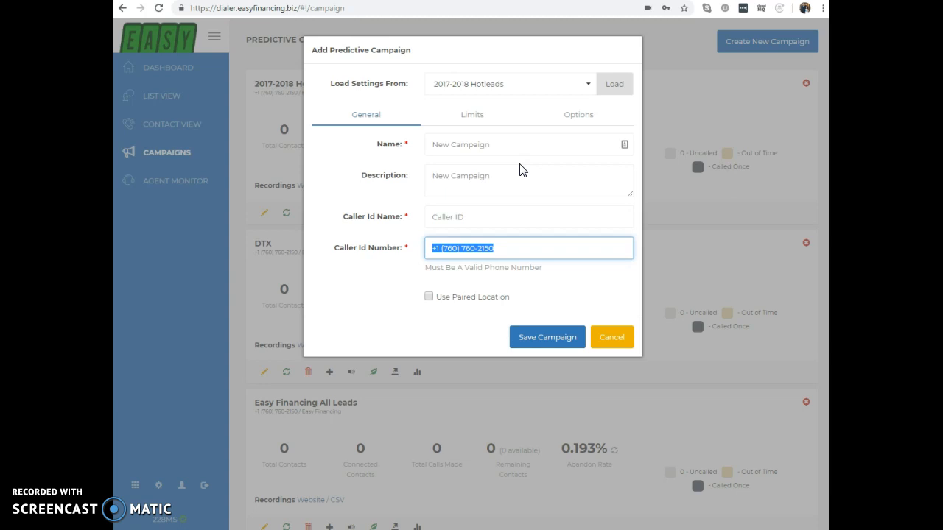
- Examine the campaign's calling-hour limits and the users it could be limited to, leaving Limit Users off
left_click(473, 115)
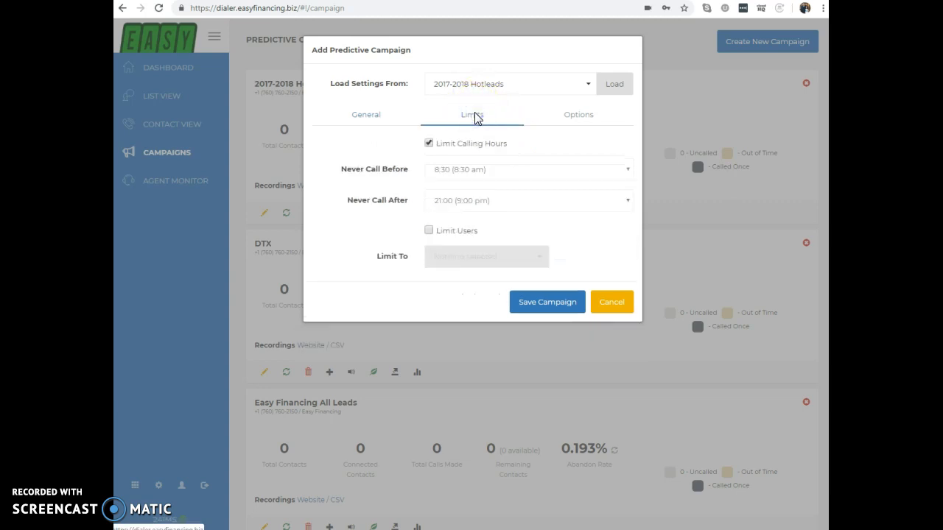
left_click(498, 96)
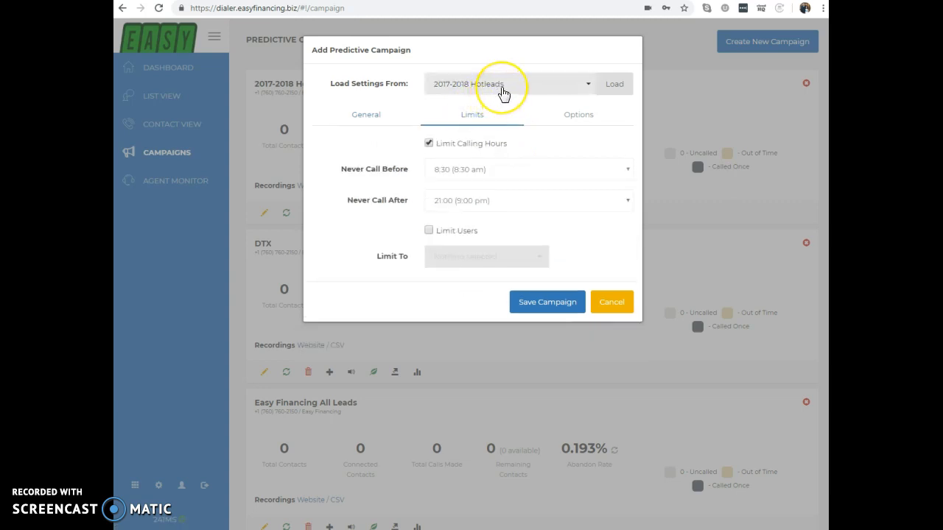
left_click(500, 114)
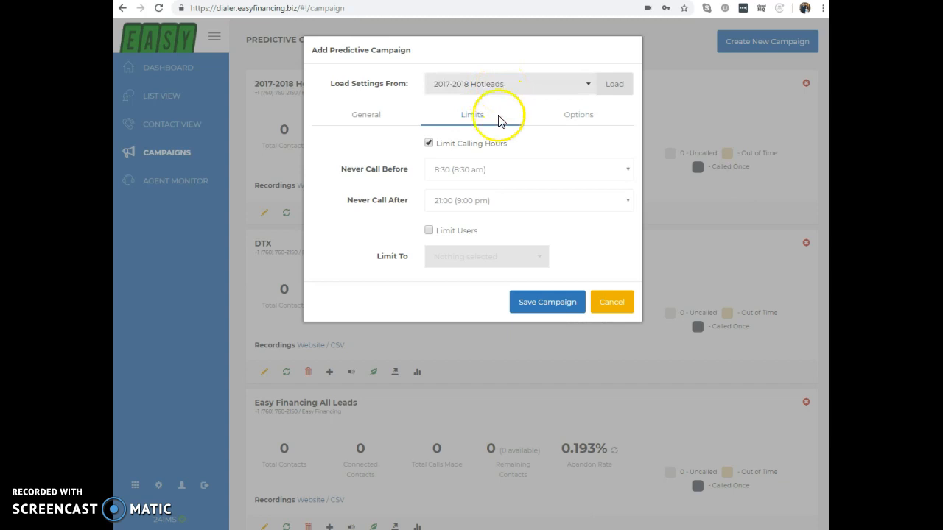
left_click(430, 233)
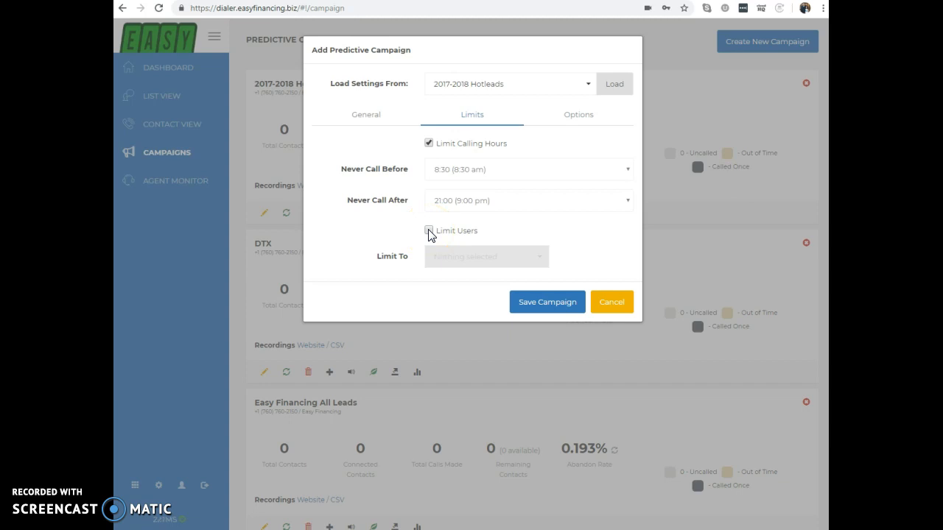
left_click(430, 232)
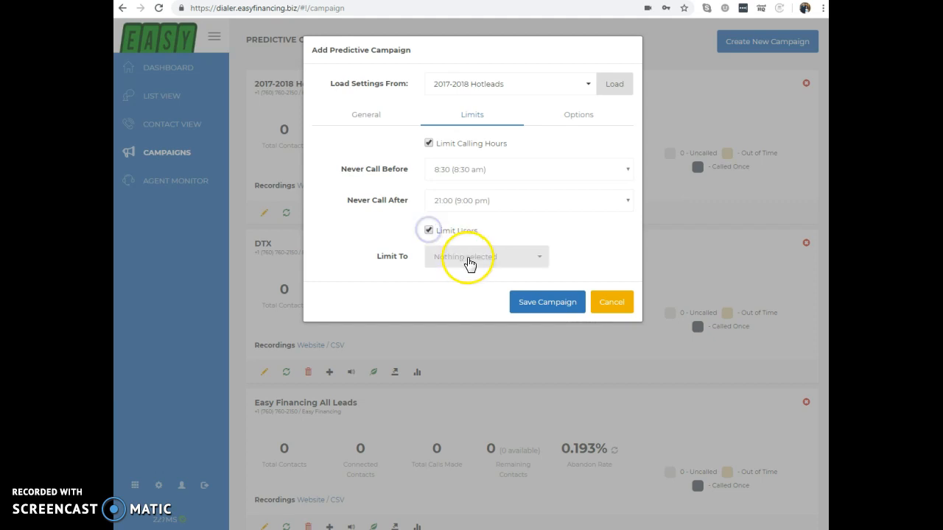
left_click(466, 257)
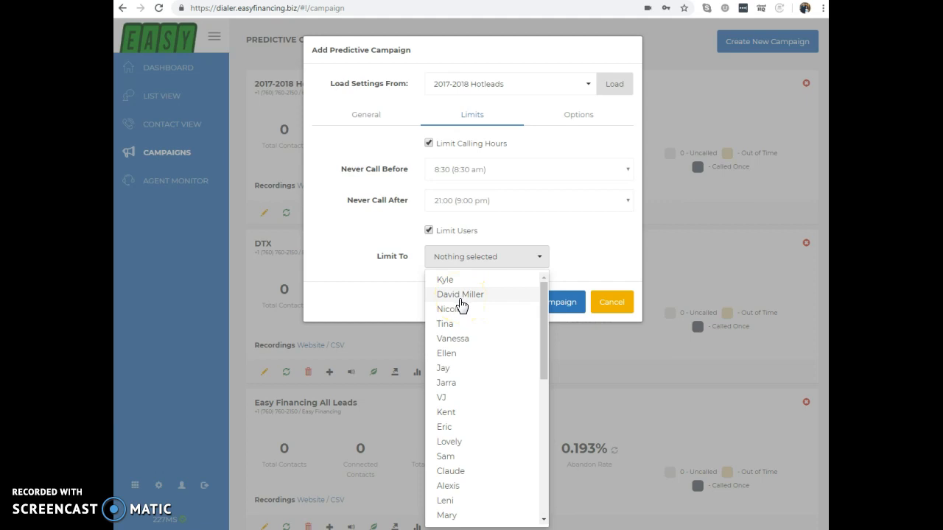
left_click(569, 243)
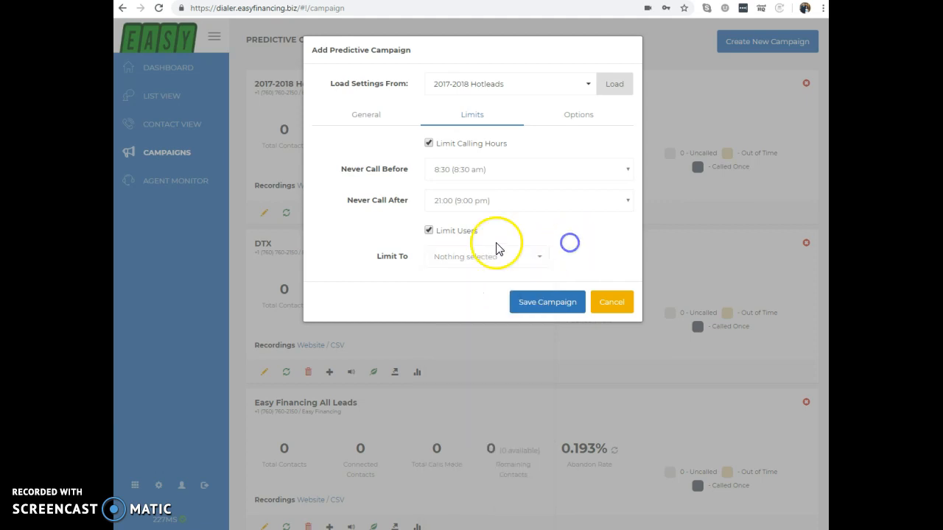
left_click(431, 232)
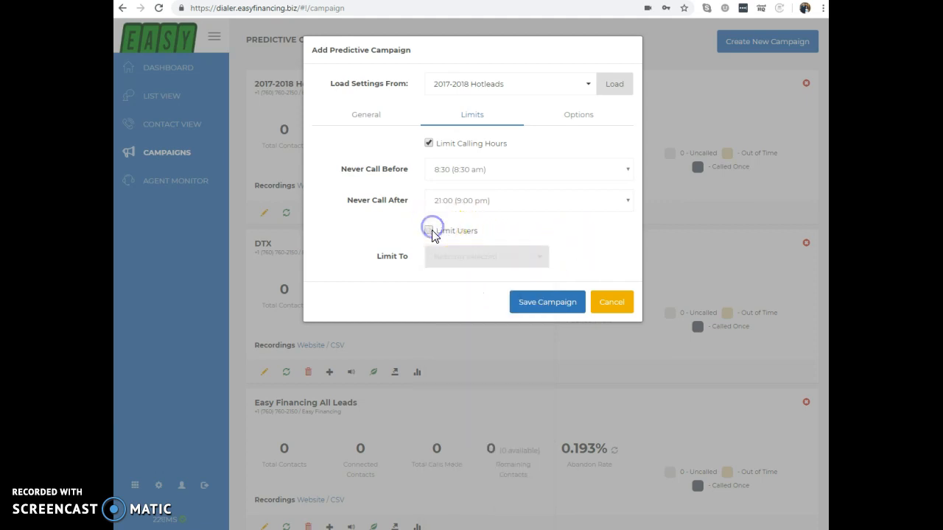
- Set the campaign's Dial Rate Override to 3 and save the campaign
left_click(577, 116)
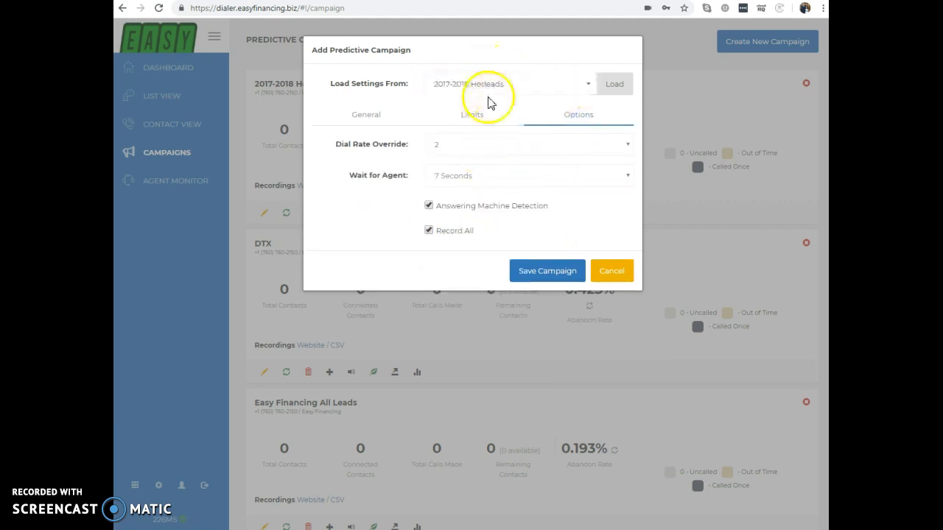
left_click(466, 147)
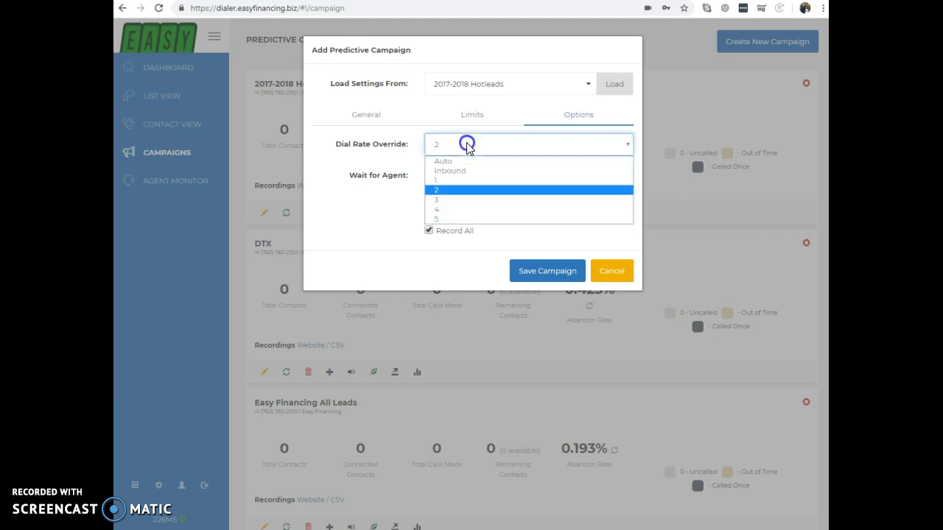
left_click(455, 201)
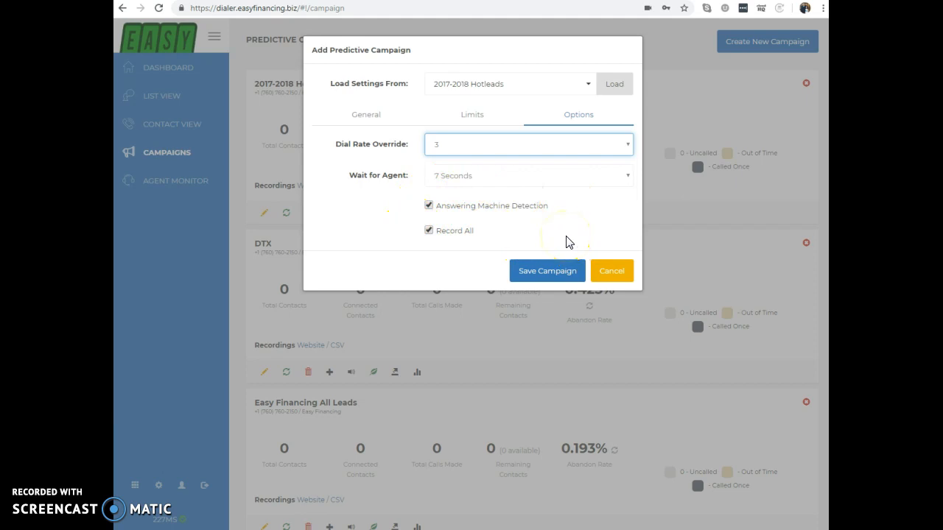
left_click(550, 272)
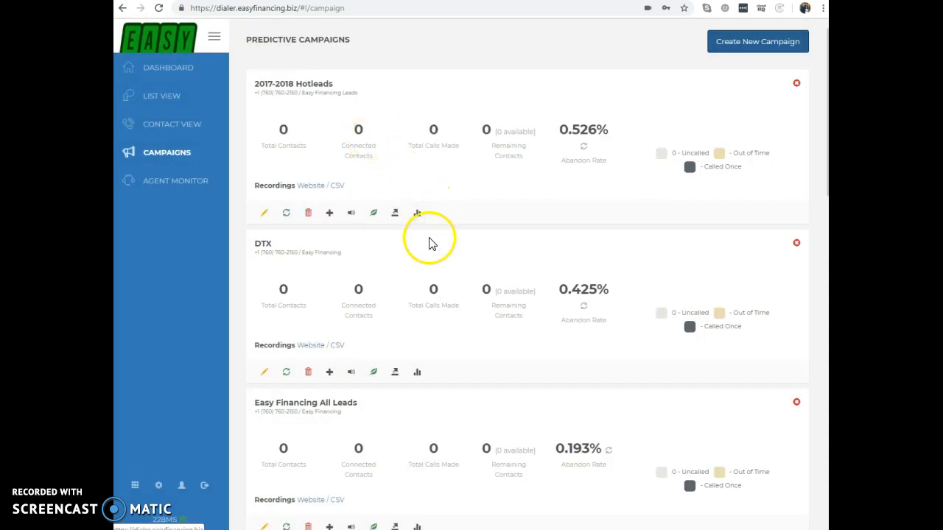
- Look through the campaign list to find the New Campaign entry and the contact upload option
scroll(431, 236, "down", 13)
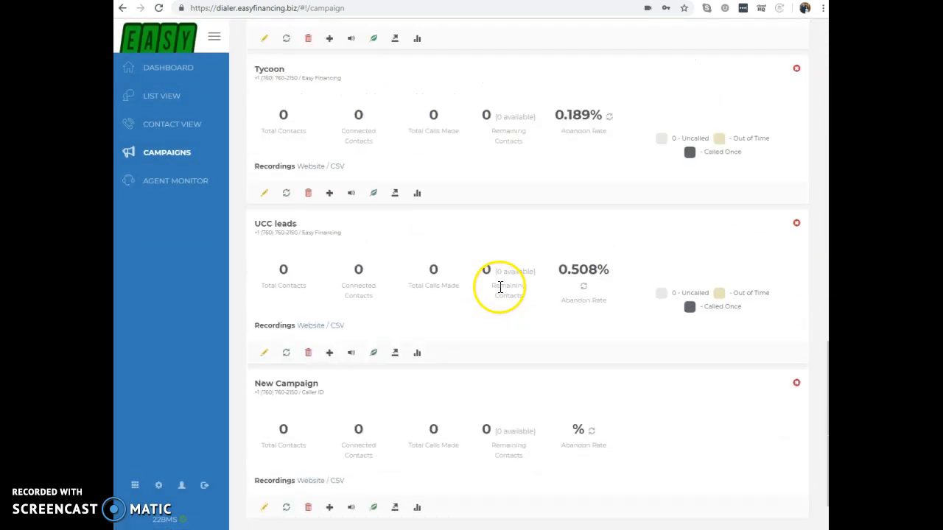
scroll(501, 287, "down", 1)
scroll(707, 327, "up", 5)
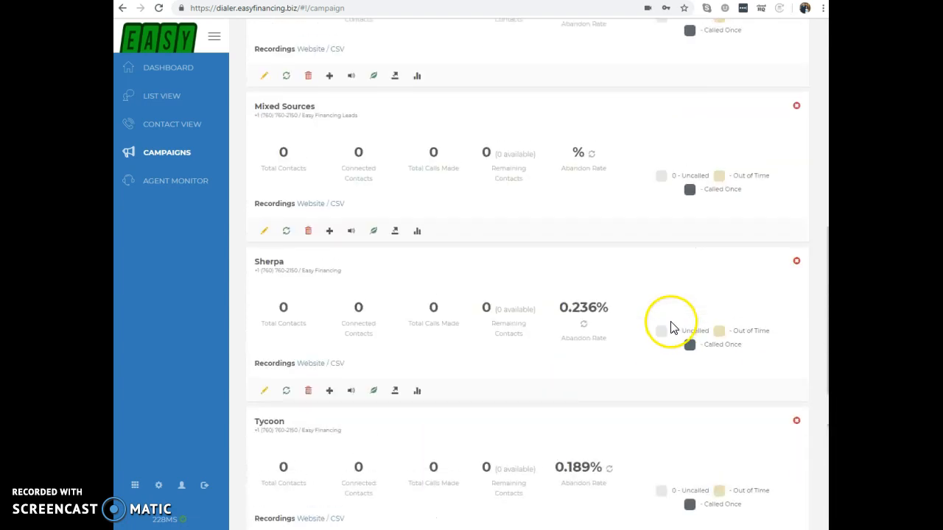
scroll(684, 295, "up", 9)
scroll(690, 288, "down", 11)
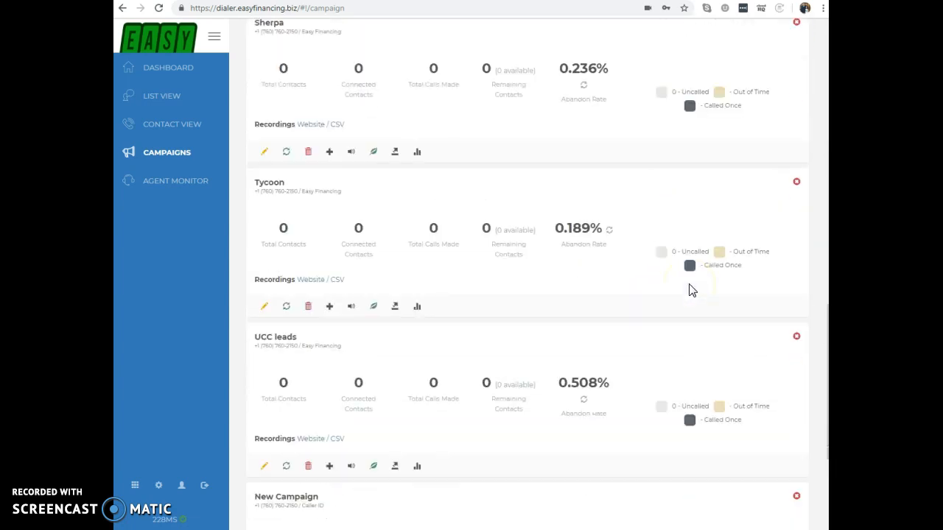
scroll(690, 289, "down", 3)
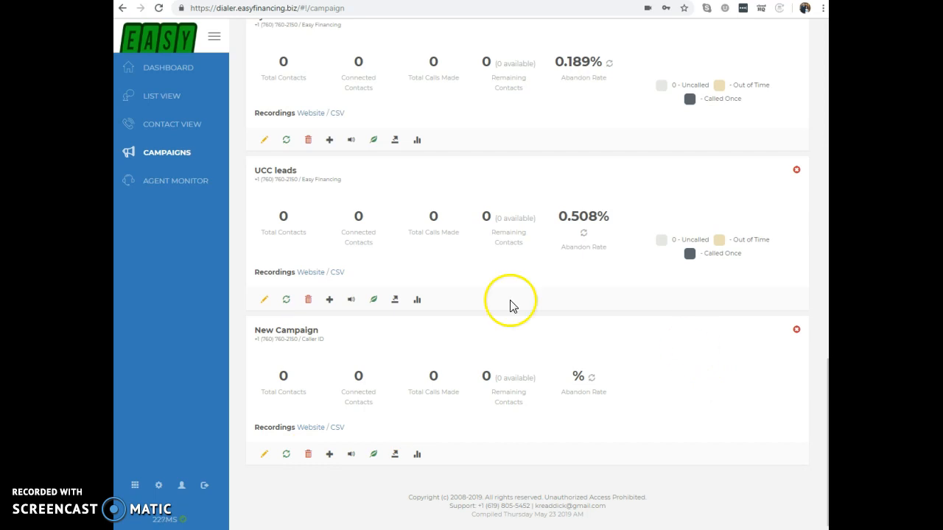
scroll(347, 301, "up", 5)
scroll(372, 366, "up", 9)
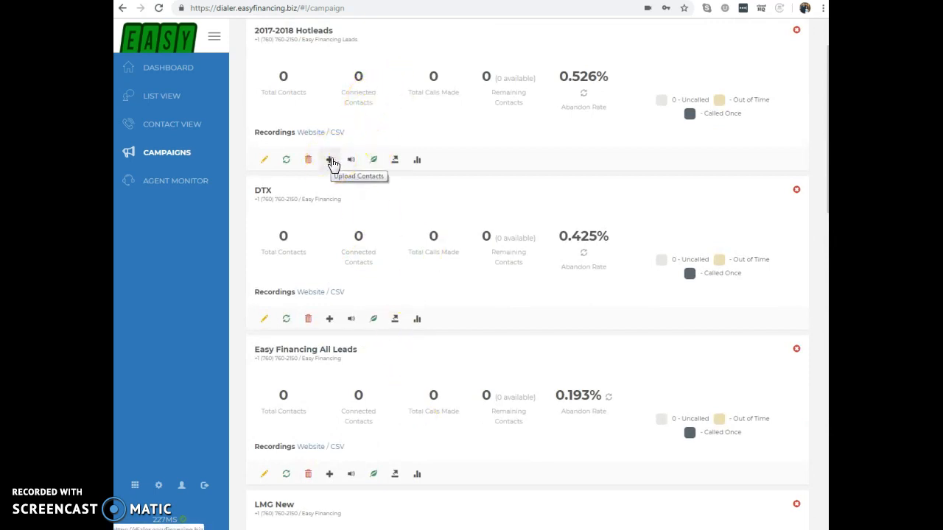
scroll(352, 300, "down", 13)
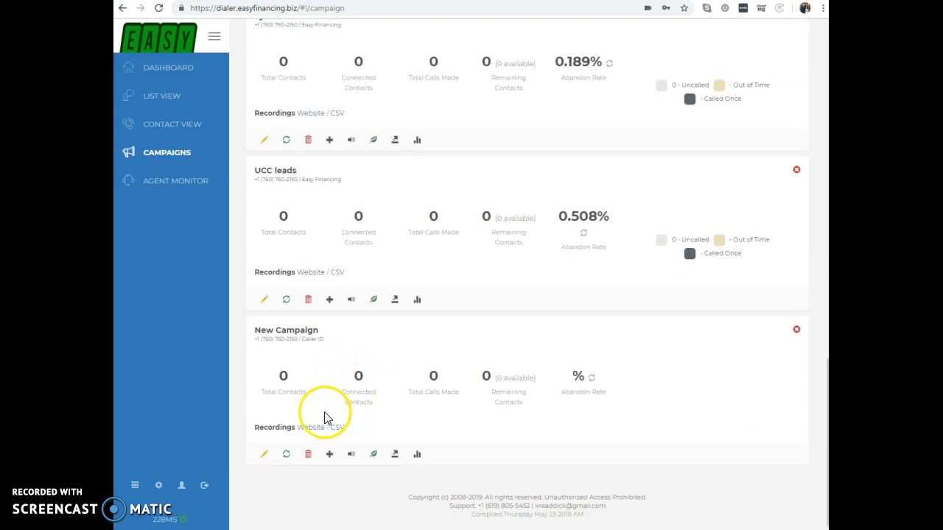
- Start a contact upload for New Campaign and load the "First Union 1" CSV file from the Downloads folder
left_click(330, 455)
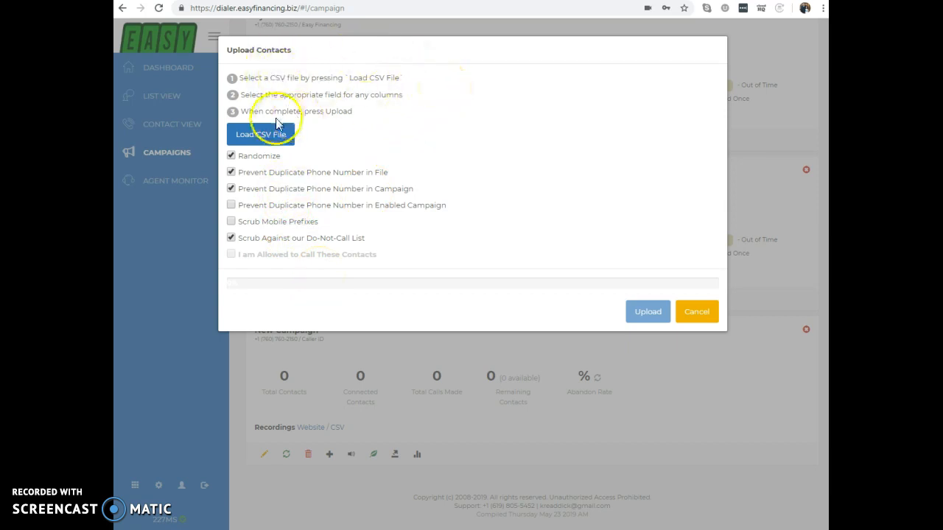
left_click(262, 137)
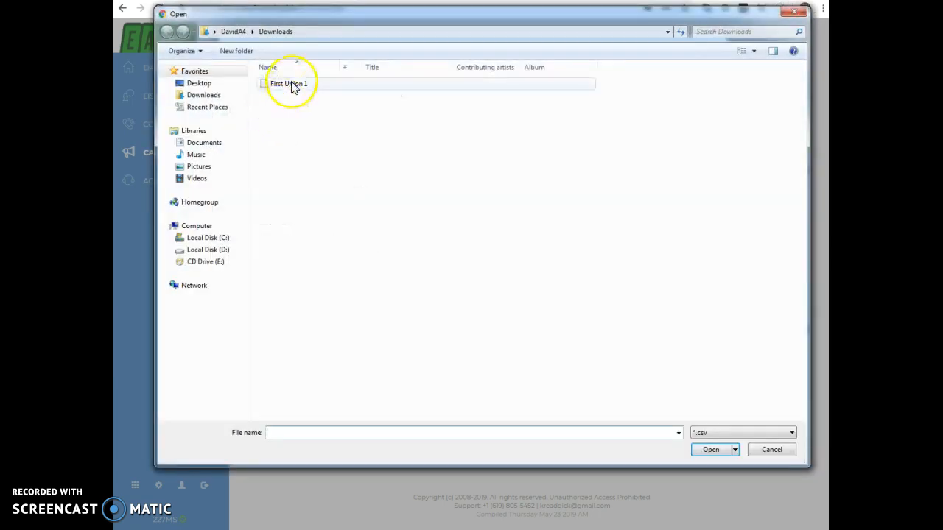
left_click(290, 84)
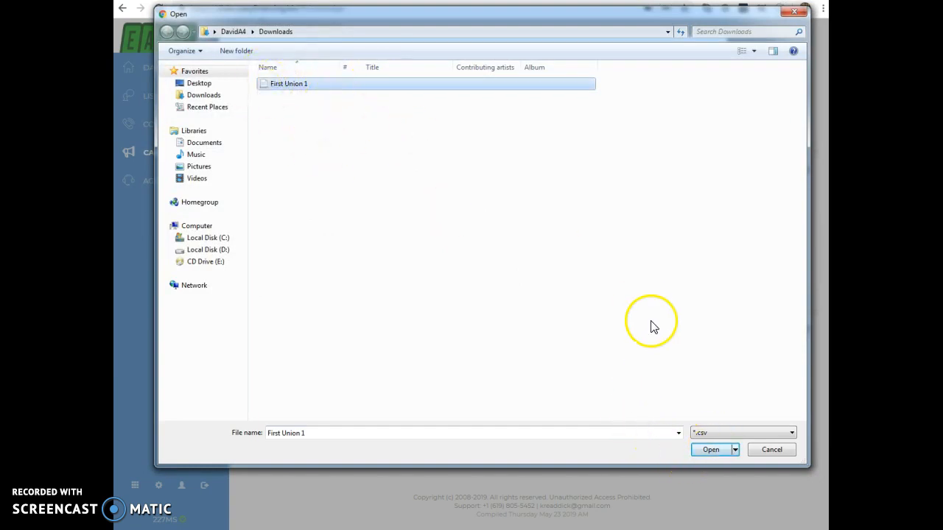
left_click(711, 451)
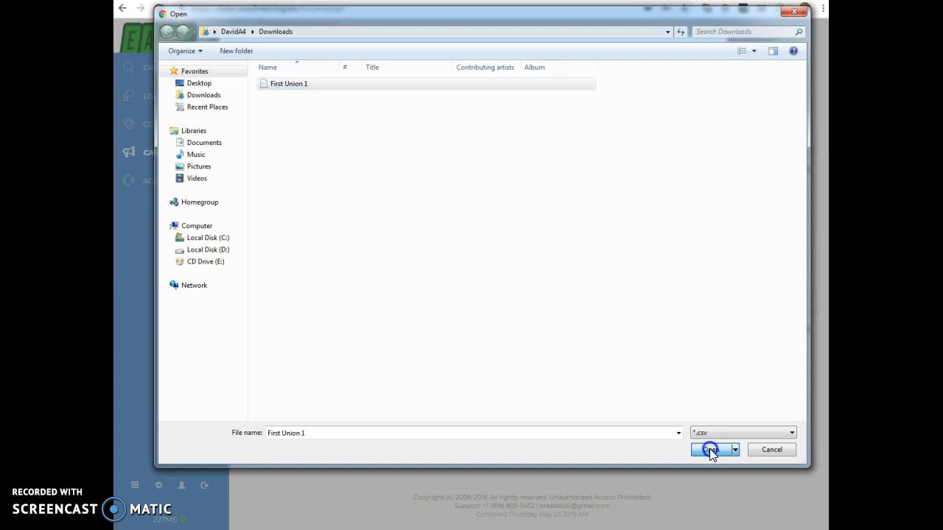
left_click(711, 451)
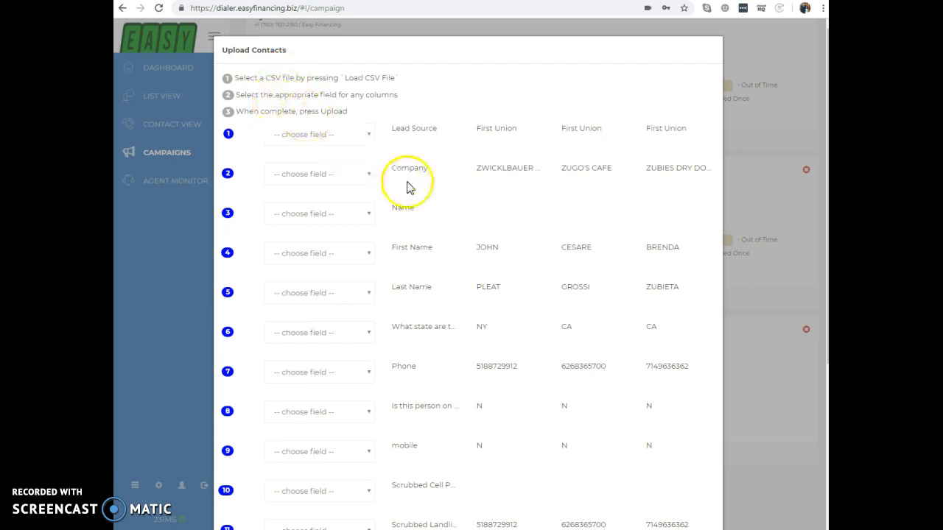
scroll(448, 288, "down", 3)
scroll(448, 315, "up", 3)
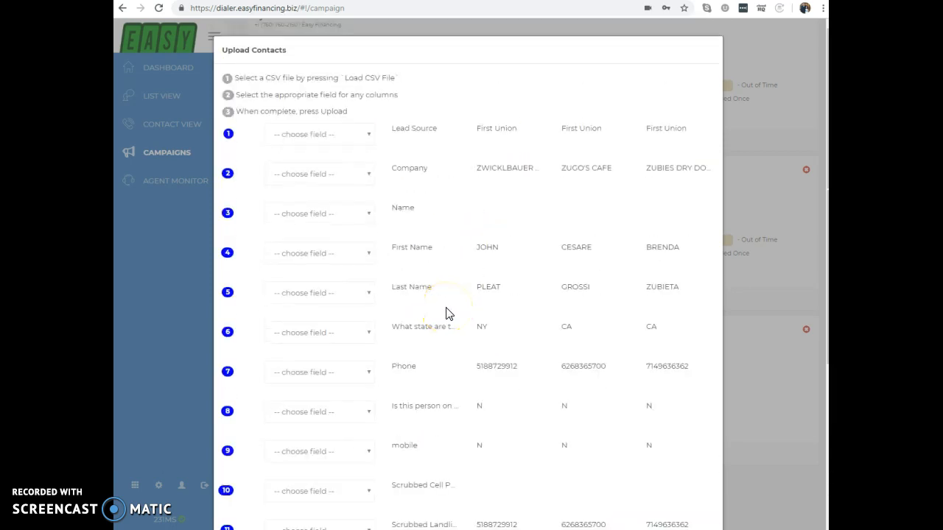
- Review the loaded CSV columns and map the Company column to the Company Name field
scroll(448, 314, "down", 3)
scroll(448, 314, "up", 3)
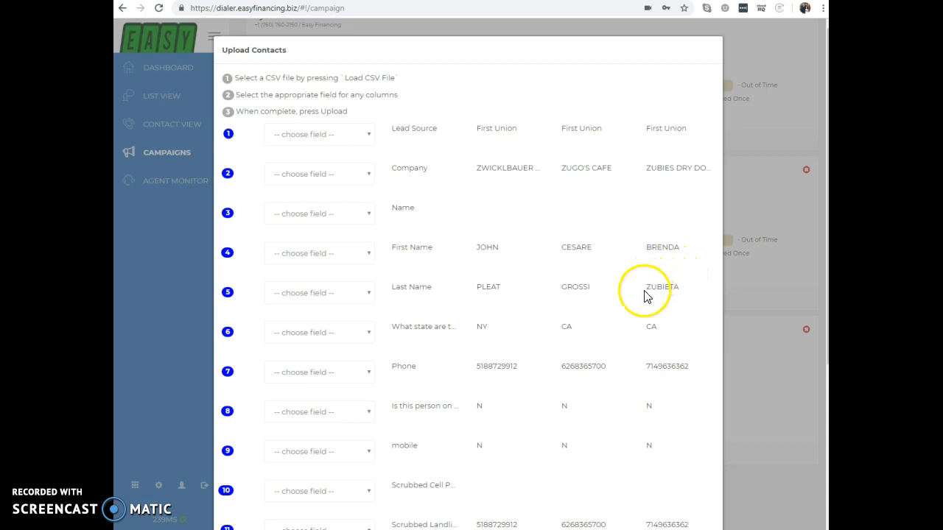
scroll(644, 294, "down", 2)
scroll(539, 310, "up", 2)
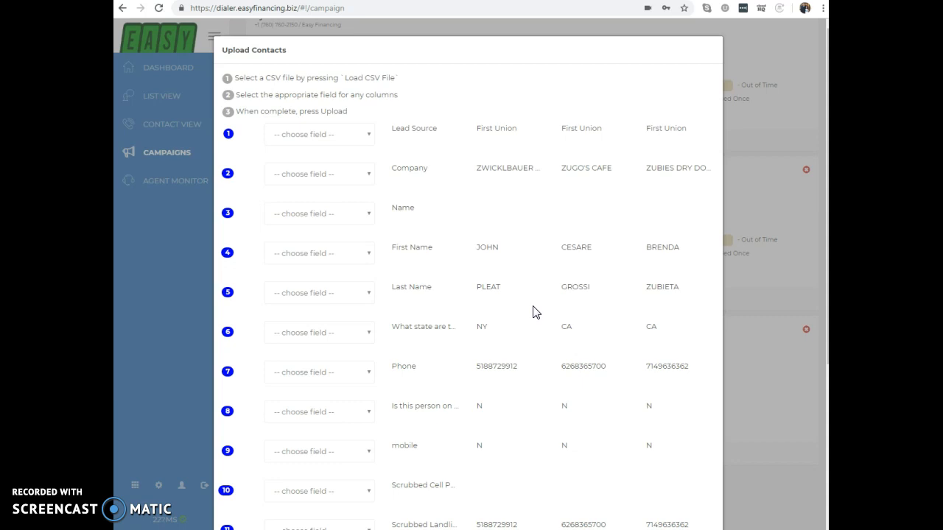
scroll(381, 393, "down", 1)
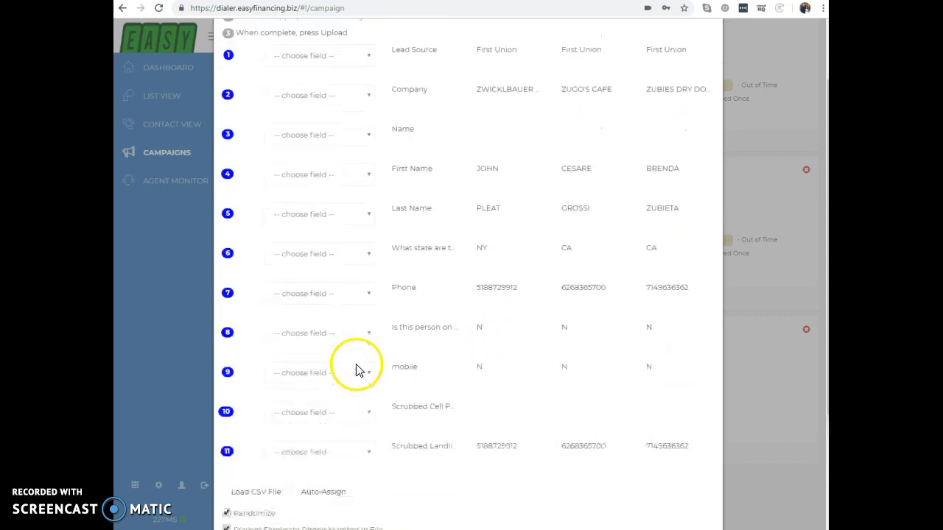
scroll(357, 369, "up", 1)
left_click(320, 176)
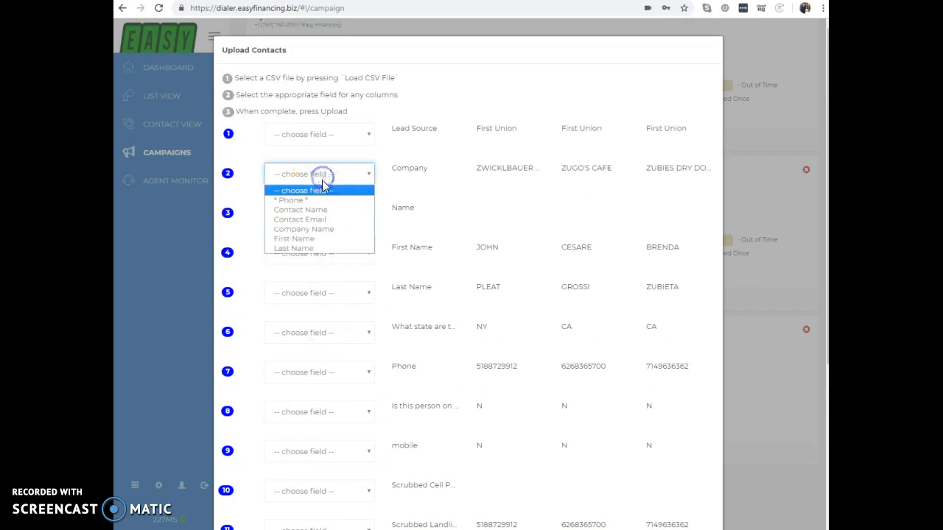
left_click(315, 230)
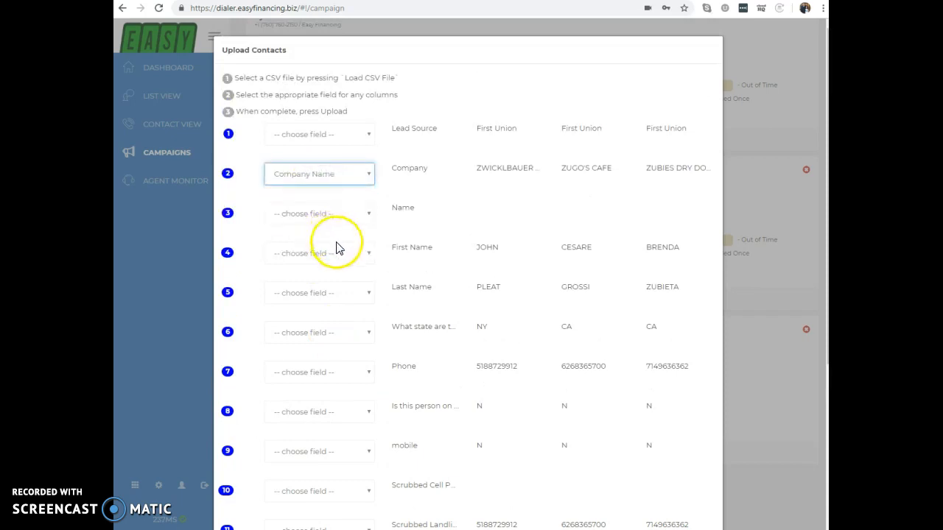
- Map the First Name, Last Name and Phone columns to the contact fields of the same names
left_click(332, 254)
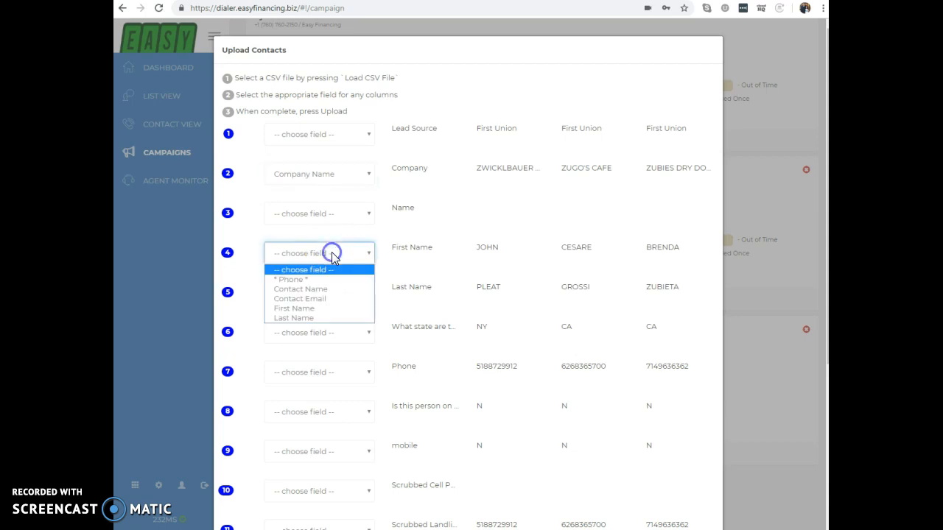
left_click(334, 309)
left_click(327, 299)
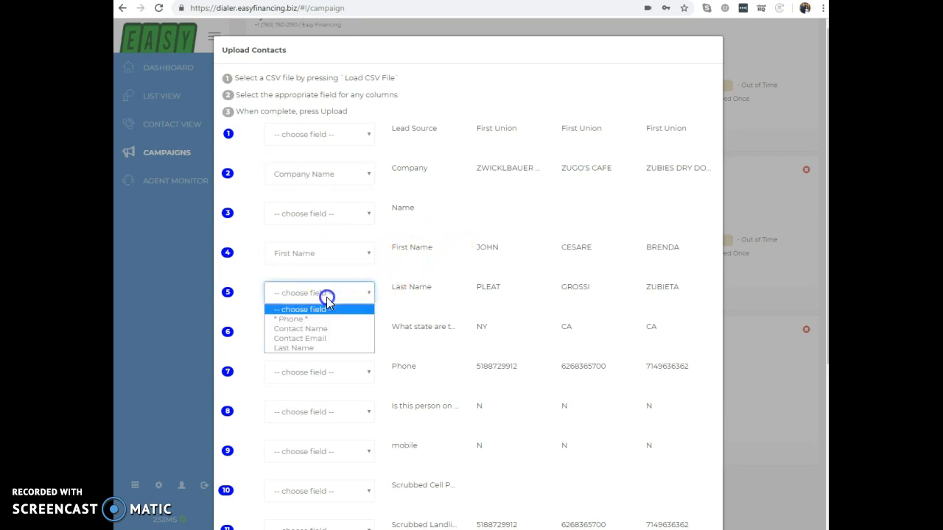
left_click(301, 348)
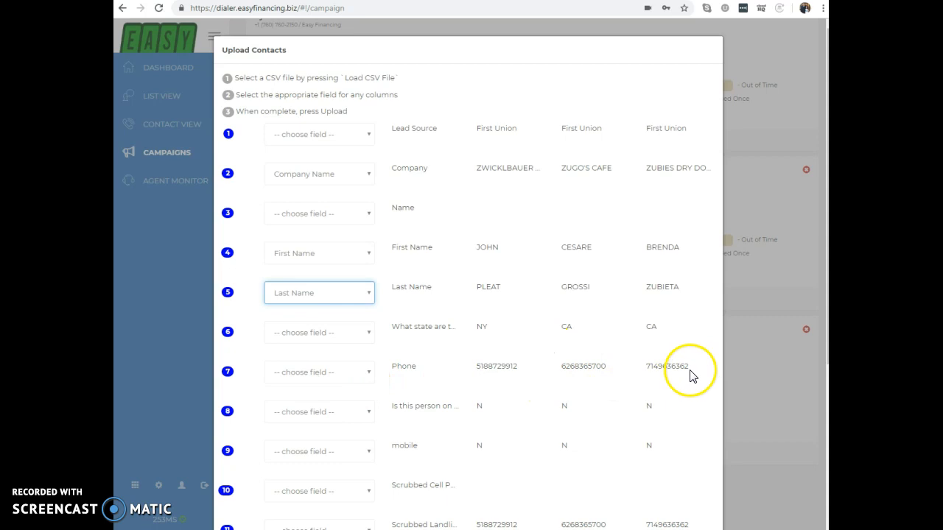
left_click(317, 372)
left_click(311, 398)
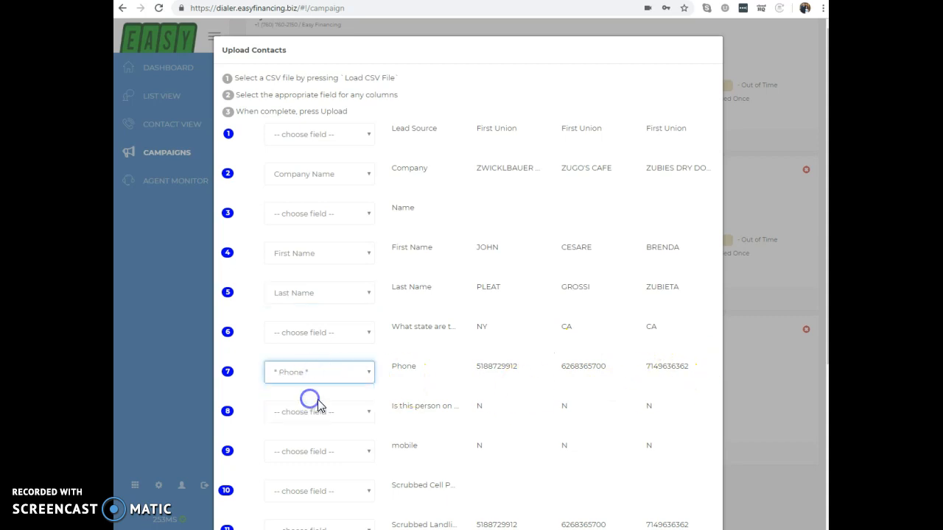
- Enable Prevent Duplicate Phone Number in Enabled Campaign and I am Allowed to Call These Contacts, leaving the Scrubbed Landline column unassigned
scroll(373, 414, "down", 1)
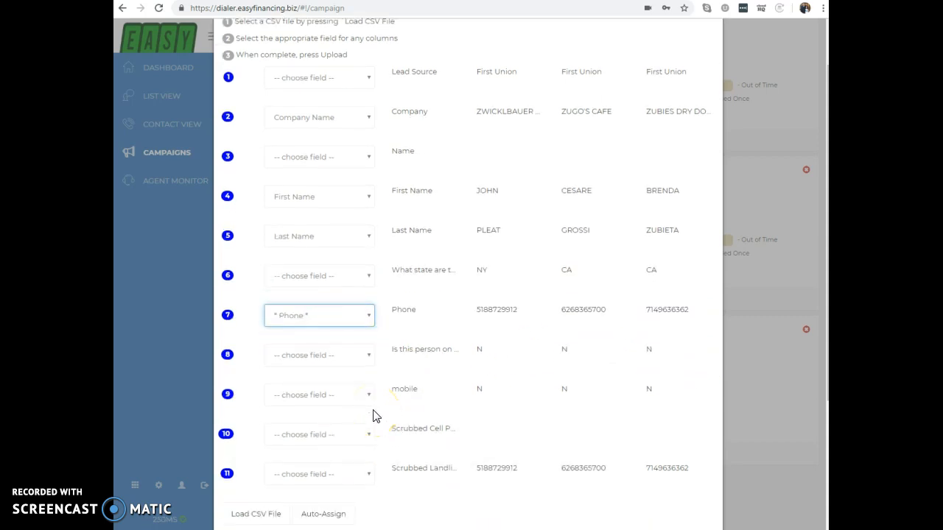
scroll(489, 399, "down", 3)
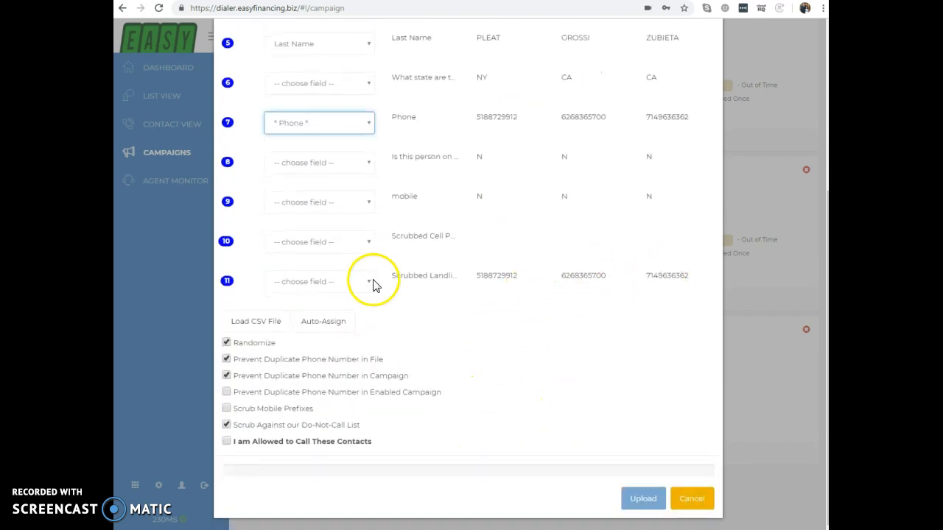
left_click(337, 282)
left_click(486, 271)
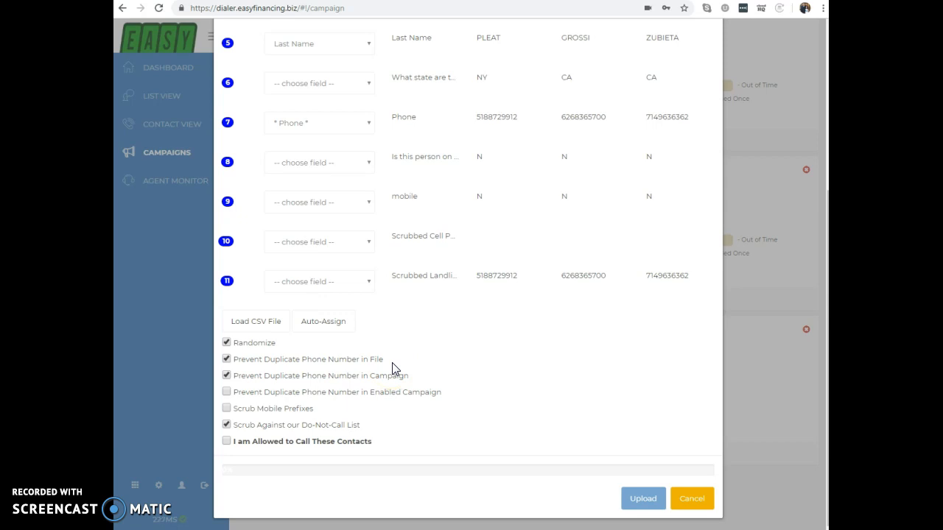
left_click(227, 392)
left_click(227, 391)
left_click(226, 393)
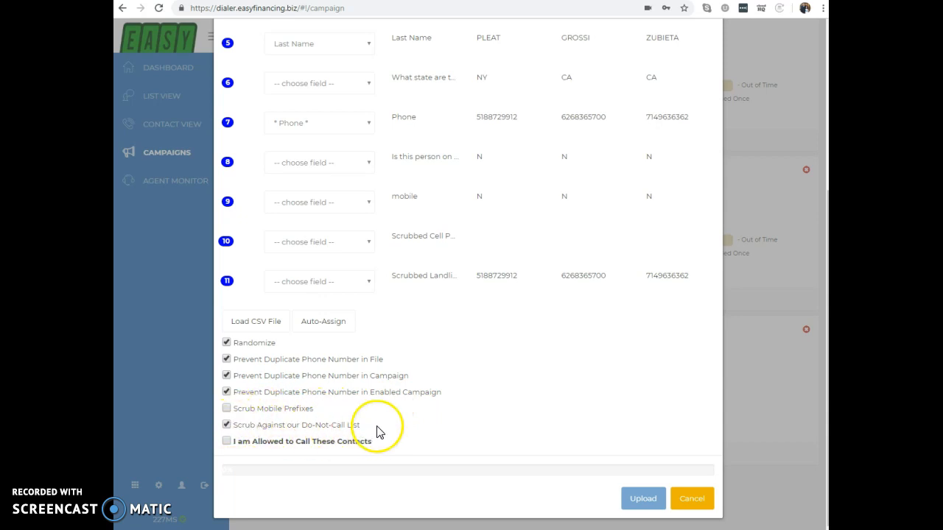
left_click(227, 442)
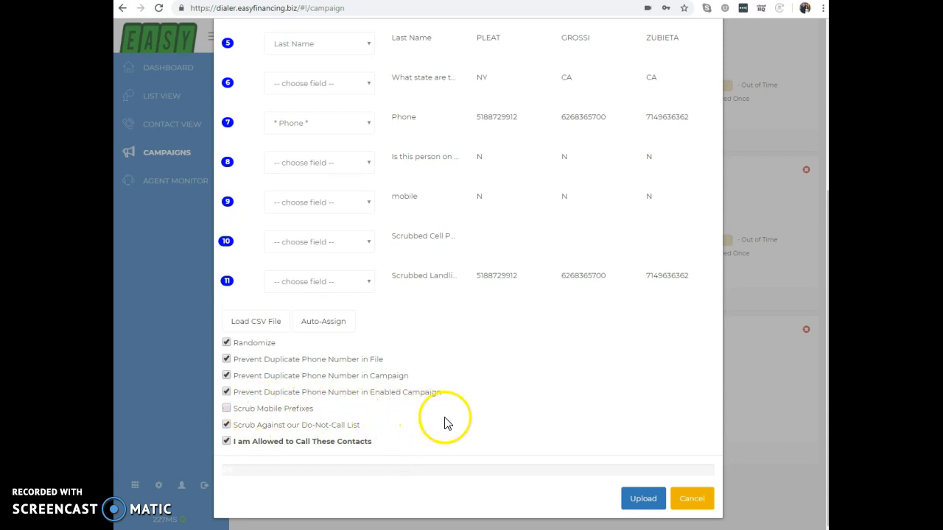
- Cancel the contact upload and return to the campaign list
left_click(646, 500)
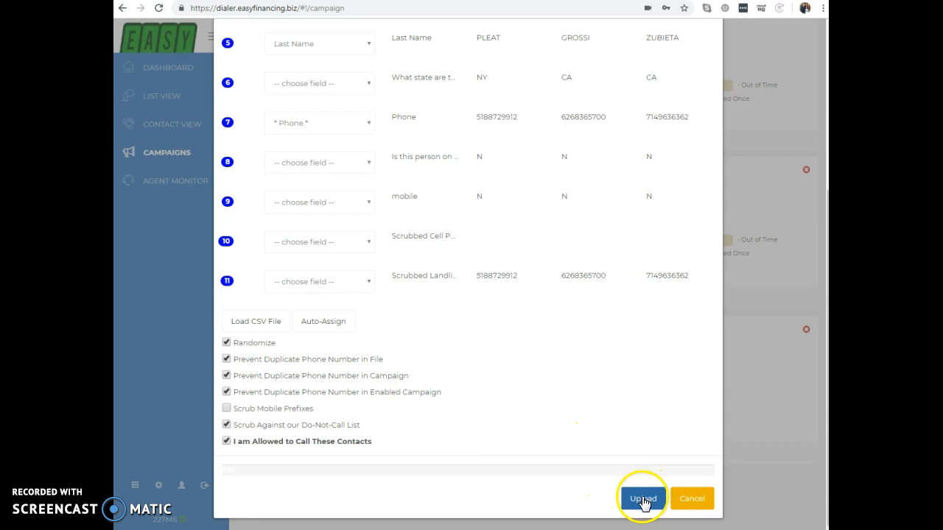
left_click(685, 501)
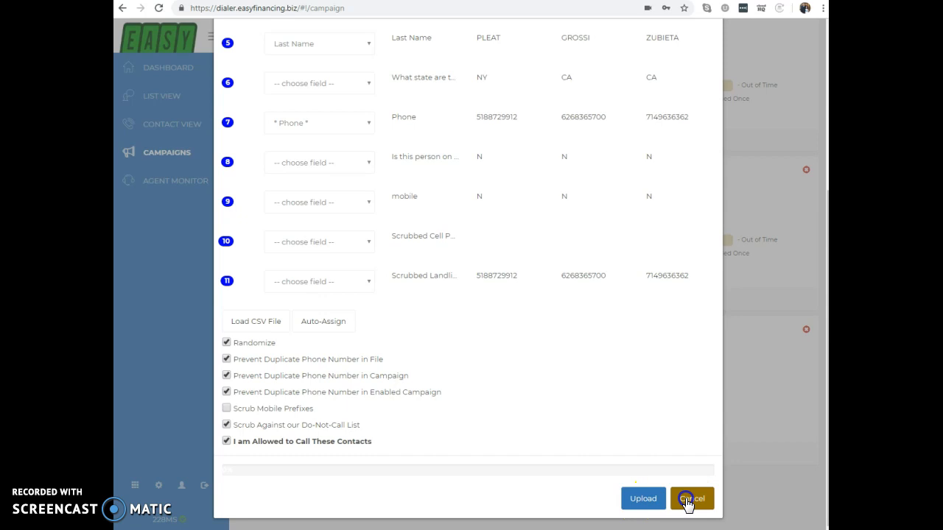
left_click(686, 501)
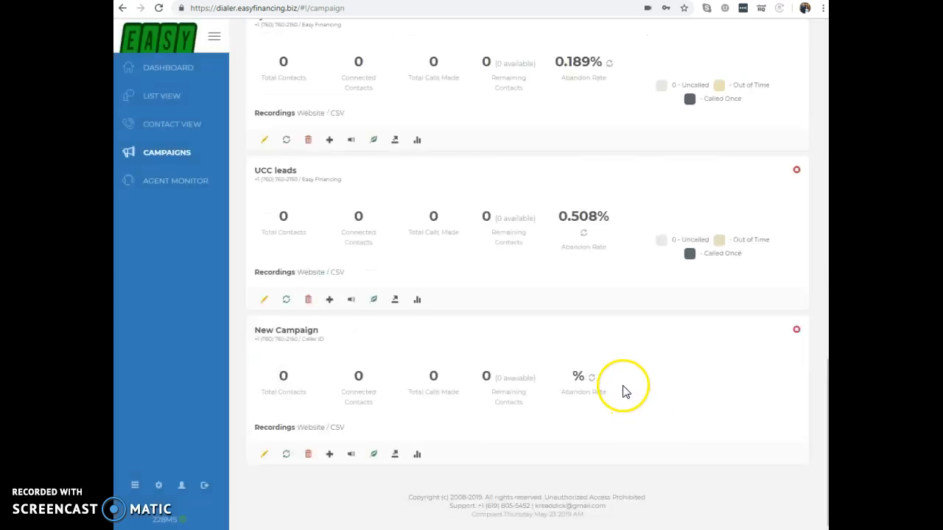